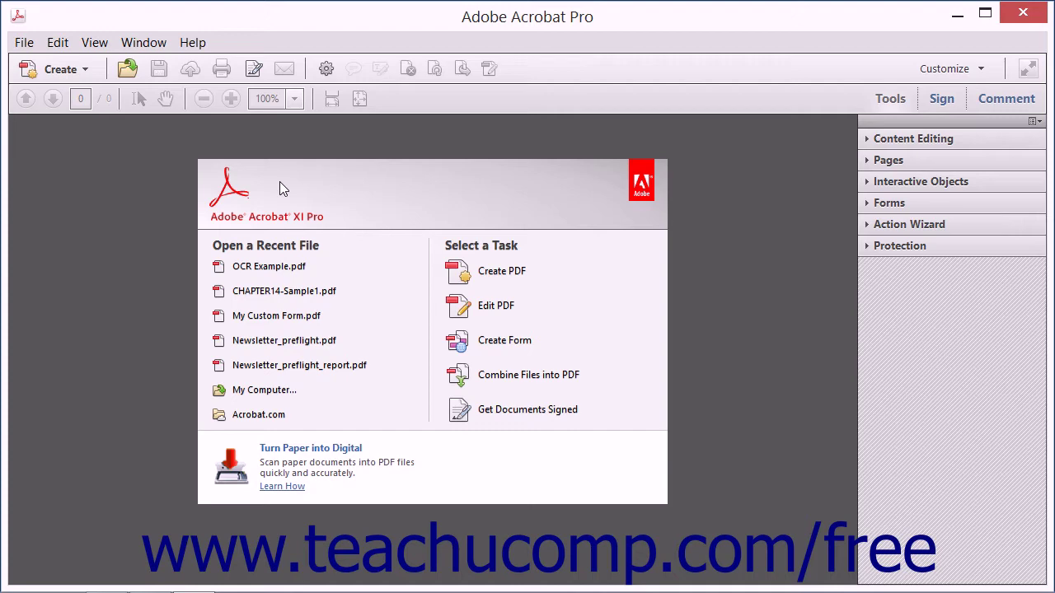
- Open Configure Presets from File > Create > PDF from Scanner
{"action": "left_click", "coordinate": [24, 42]}
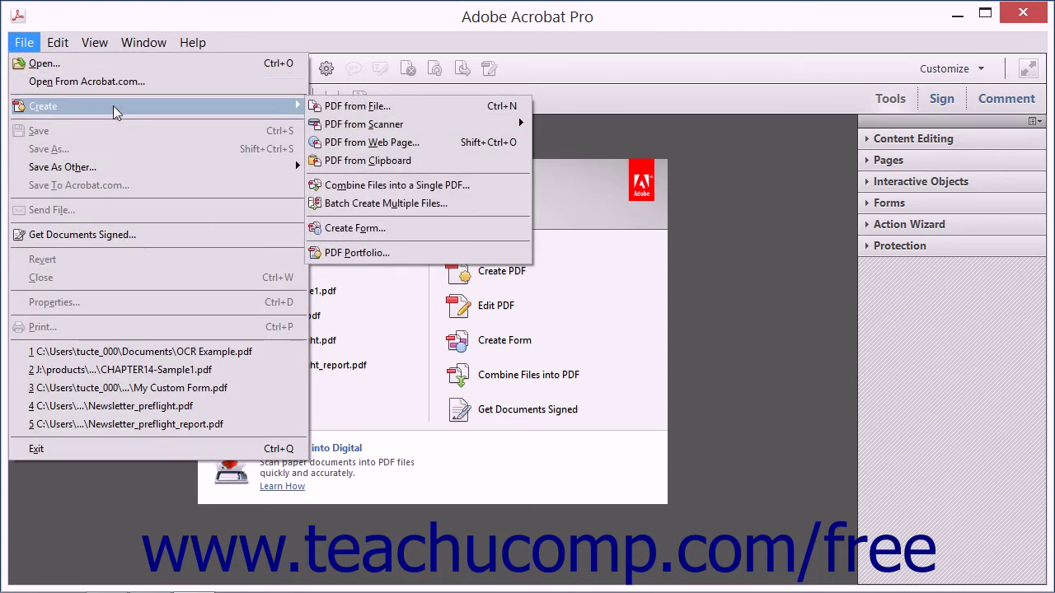
{"action": "mouse_move", "coordinate": [43, 105]}
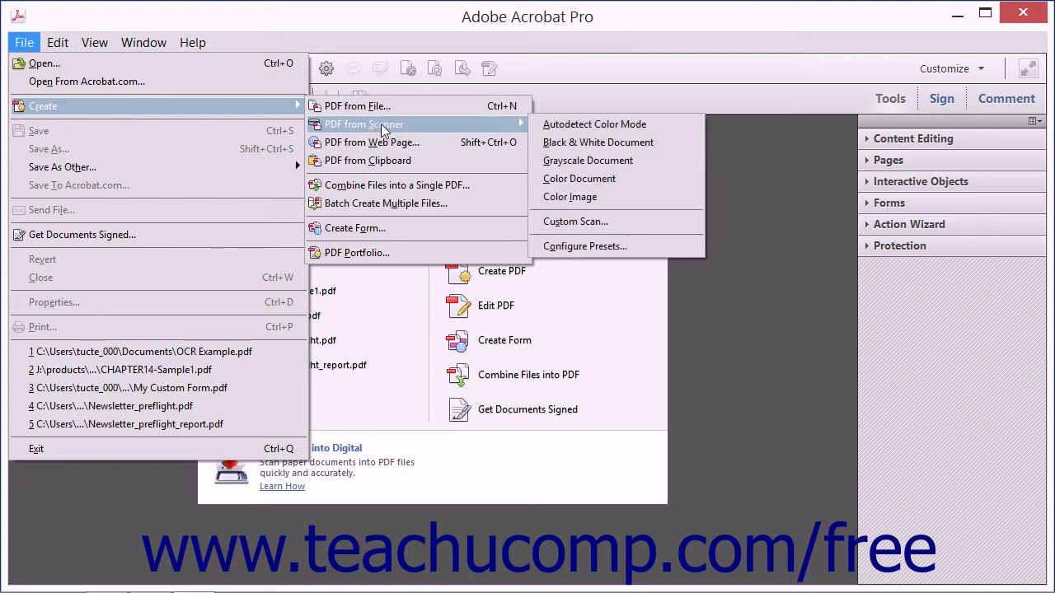
{"action": "mouse_move", "coordinate": [363, 124]}
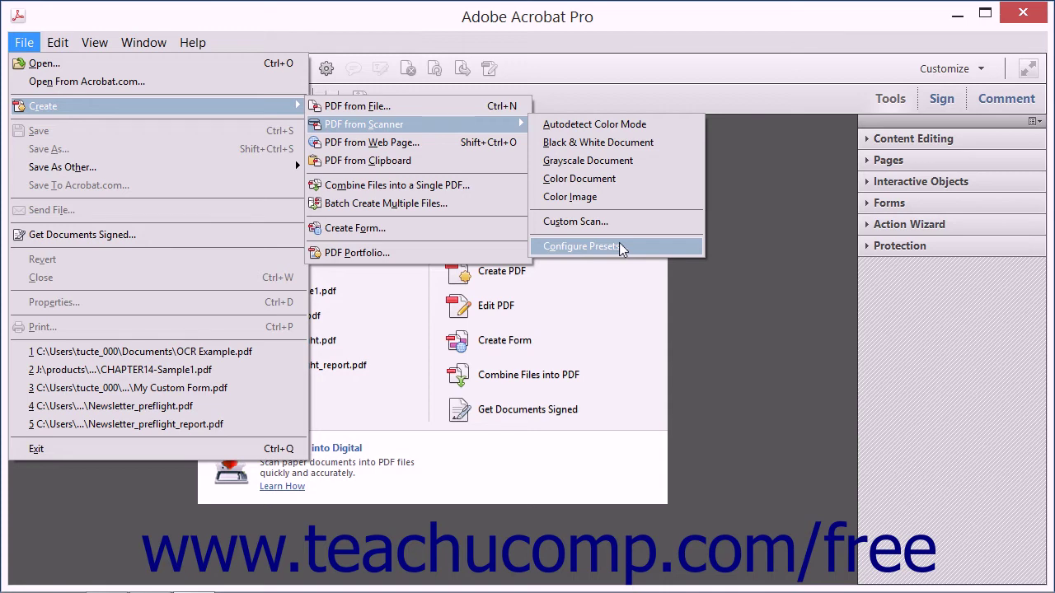
{"action": "left_click", "coordinate": [622, 247]}
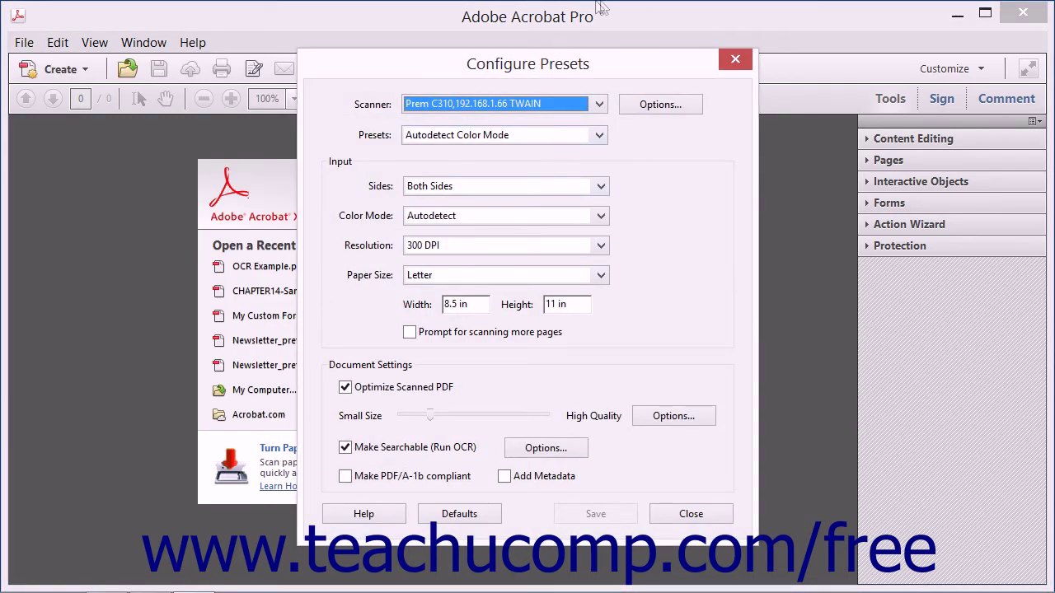
- Keep the Autodetect Color Mode preset with Make Searchable (Run OCR) left on
{"action": "left_click", "coordinate": [599, 135]}
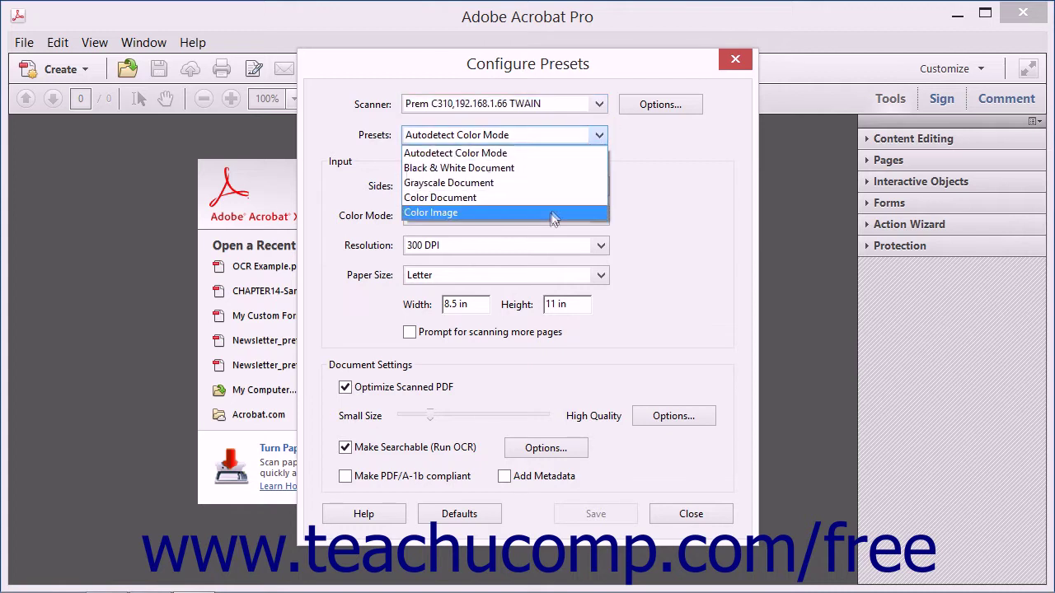
{"action": "left_click", "coordinate": [544, 153]}
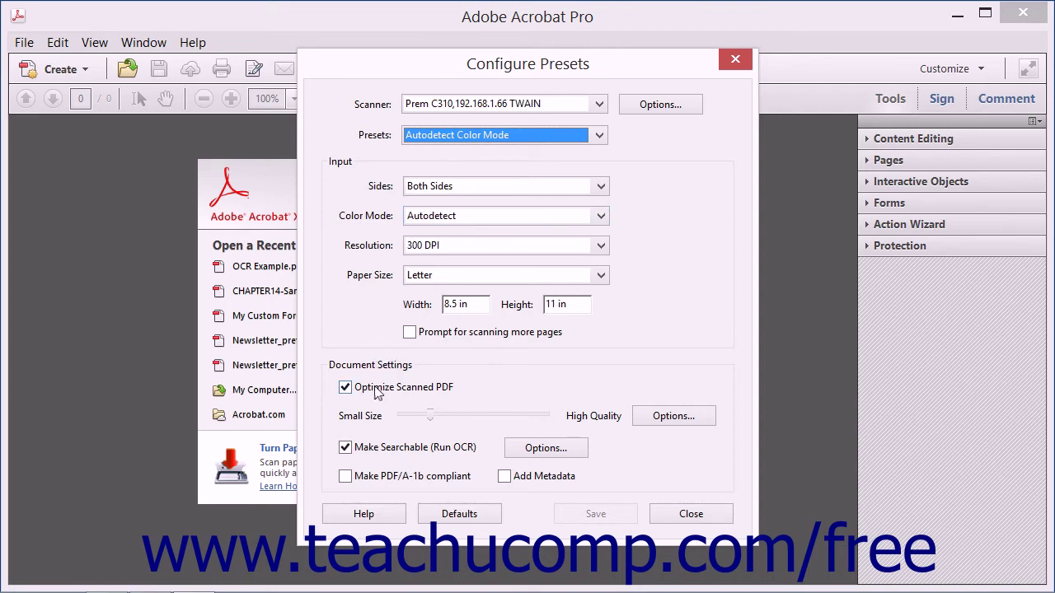
{"action": "left_click", "coordinate": [465, 447]}
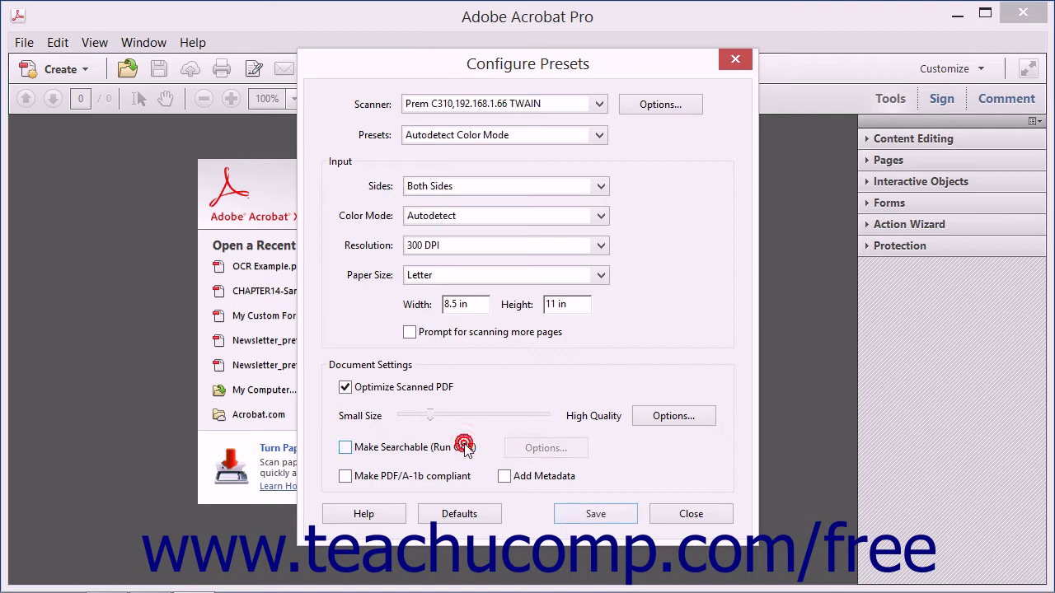
{"action": "left_click", "coordinate": [465, 448]}
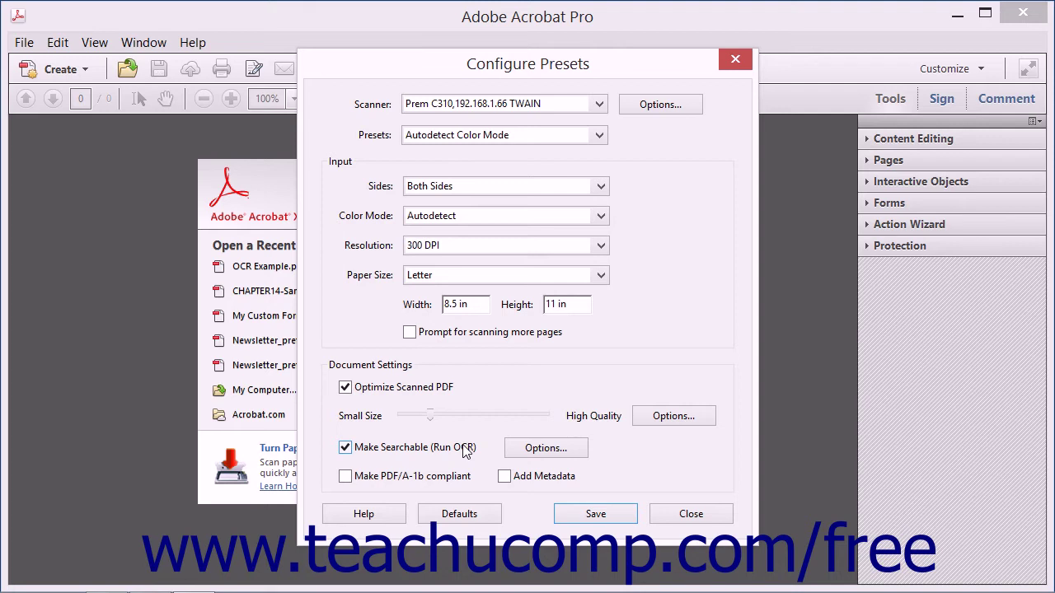
{"action": "left_click", "coordinate": [542, 516]}
- Close Configure Presets and open the recent file OCR Example.pdf
{"action": "left_click", "coordinate": [680, 515]}
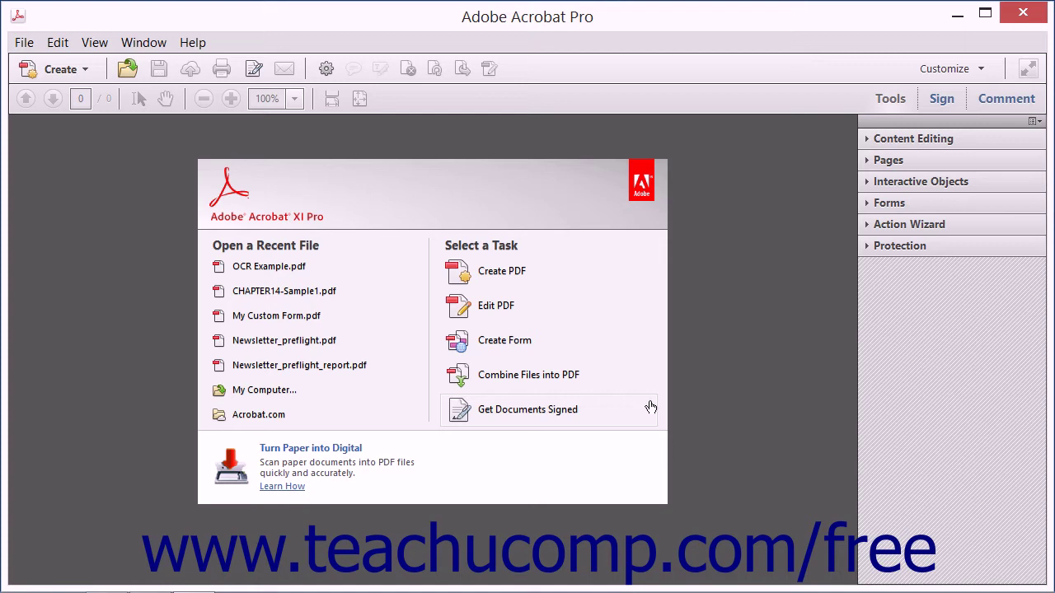
{"action": "left_click", "coordinate": [281, 274]}
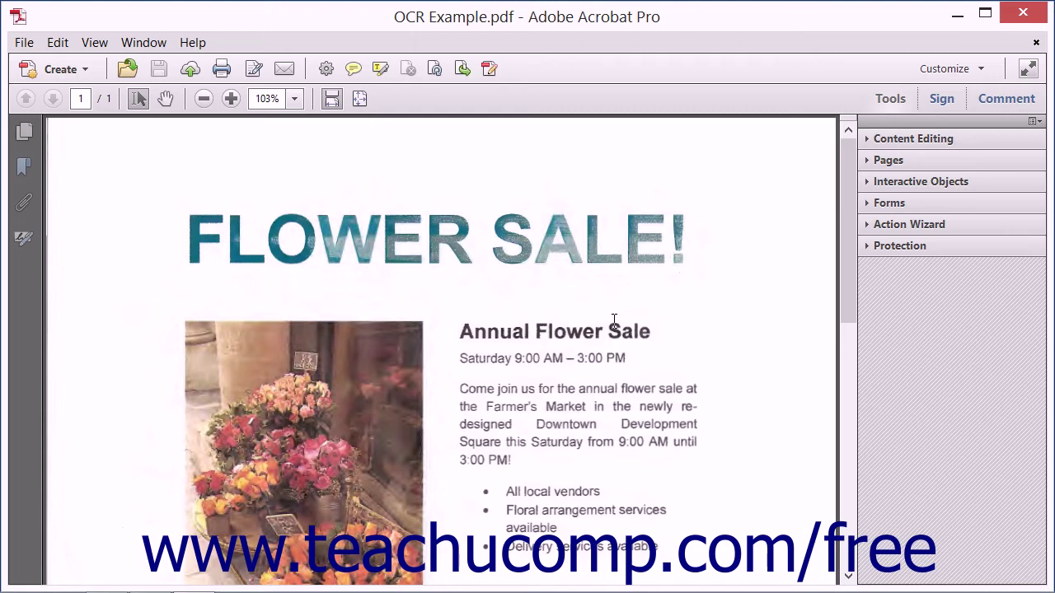
- Add the Text Recognition panel to the Tools pane and choose In This File
{"action": "left_click", "coordinate": [1033, 123]}
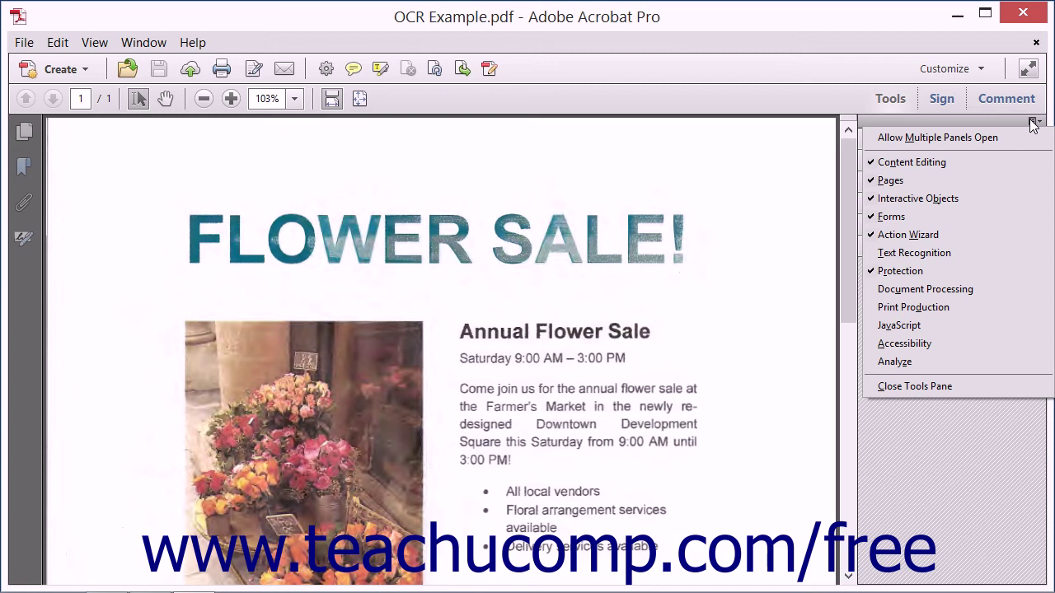
{"action": "left_click", "coordinate": [953, 259]}
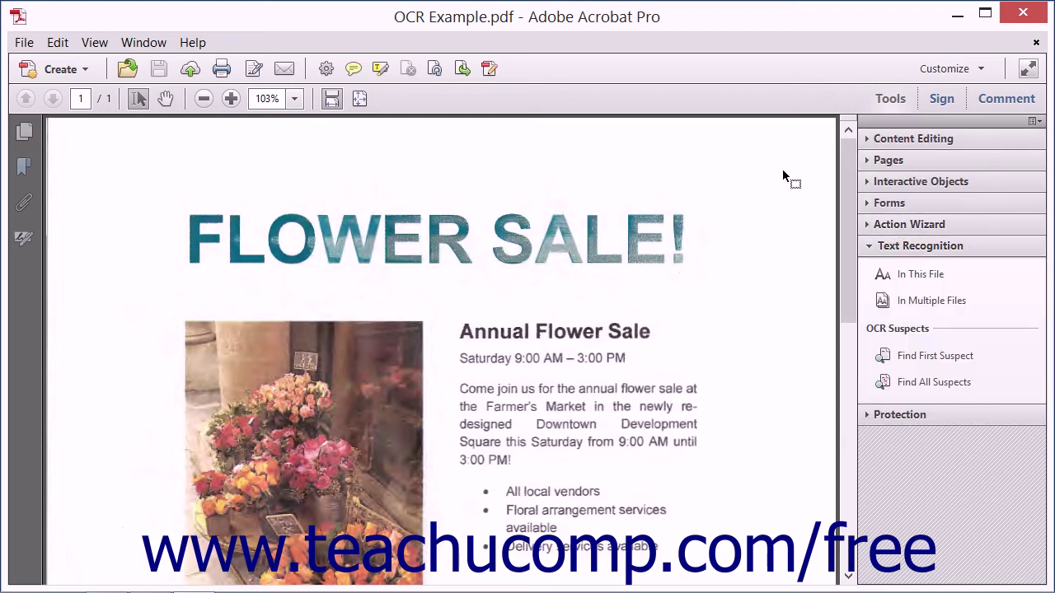
{"action": "left_click", "coordinate": [95, 42]}
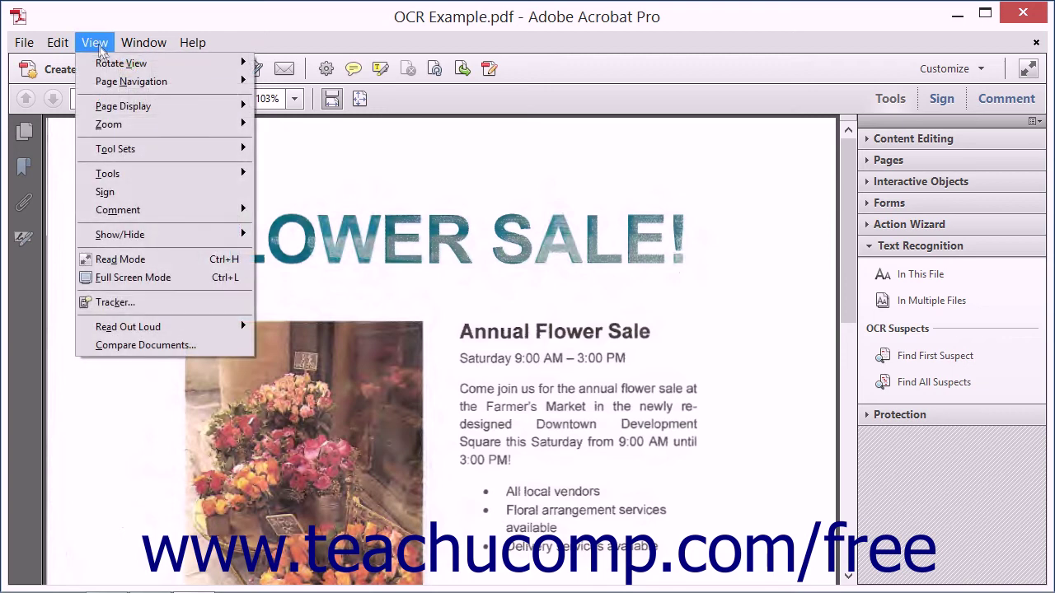
{"action": "mouse_move", "coordinate": [107, 174]}
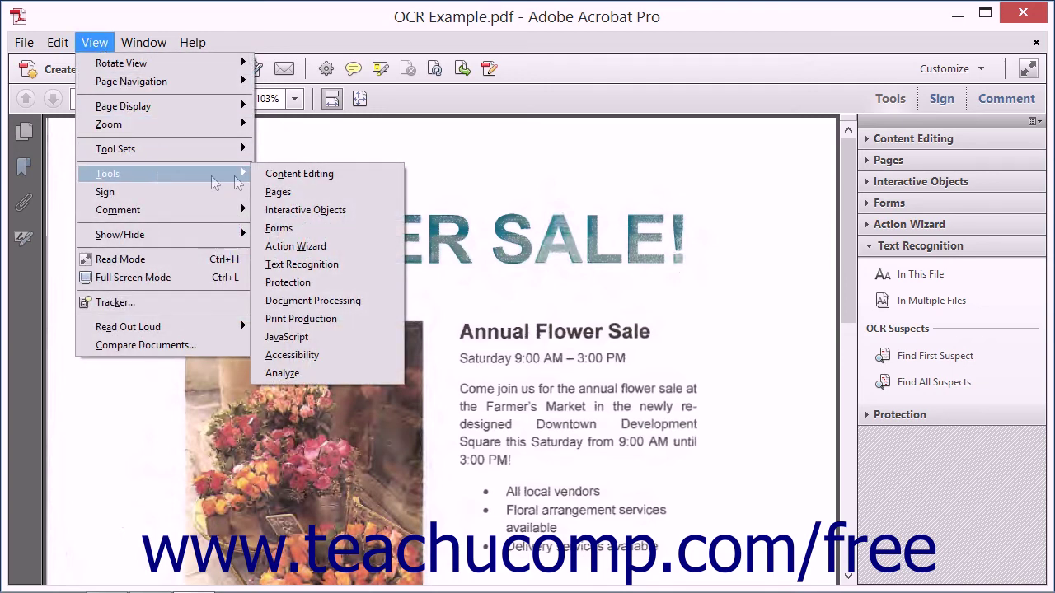
{"action": "left_click", "coordinate": [317, 264]}
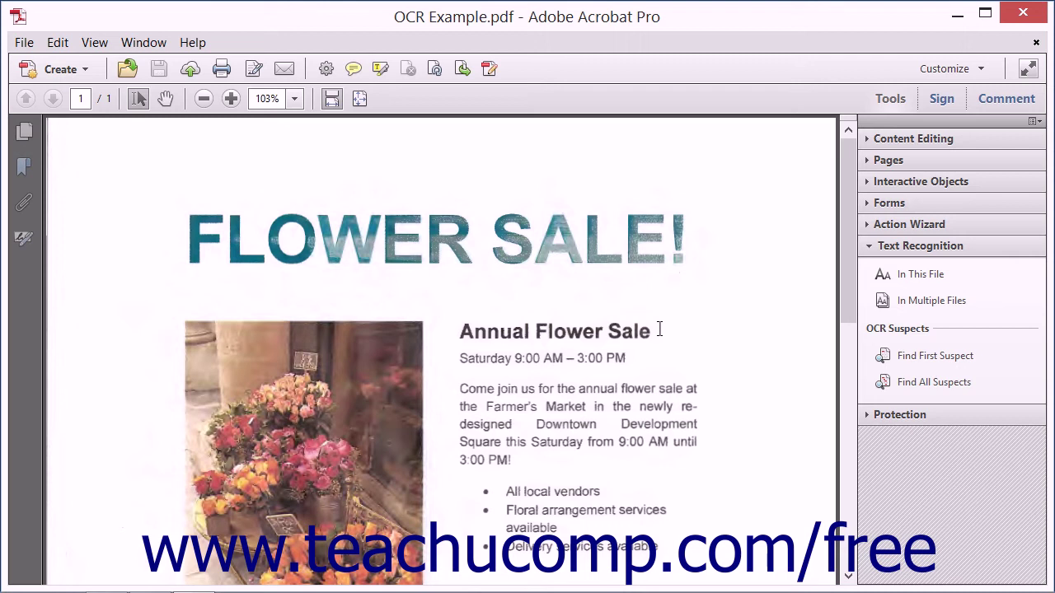
{"action": "left_click", "coordinate": [919, 279]}
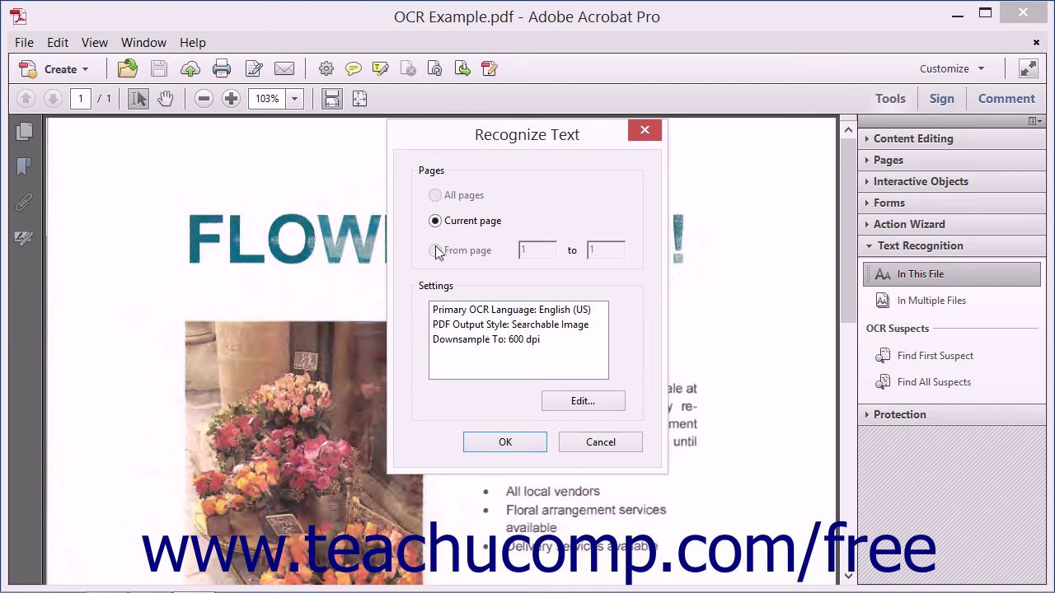
- Run OCR on the current page: English (US), searchable image, 600 dpi
{"action": "left_click", "coordinate": [506, 443]}
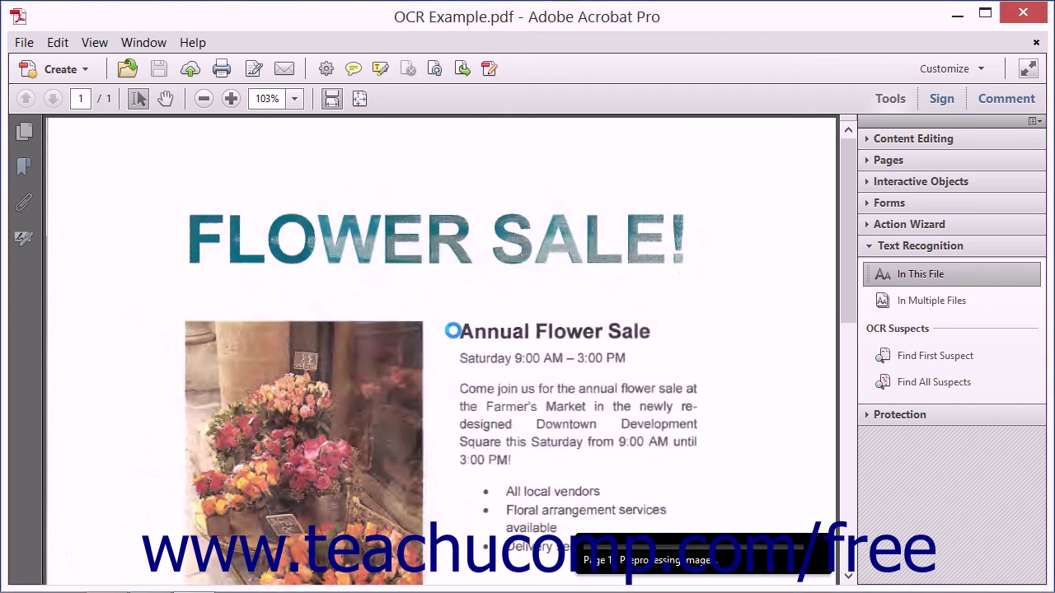